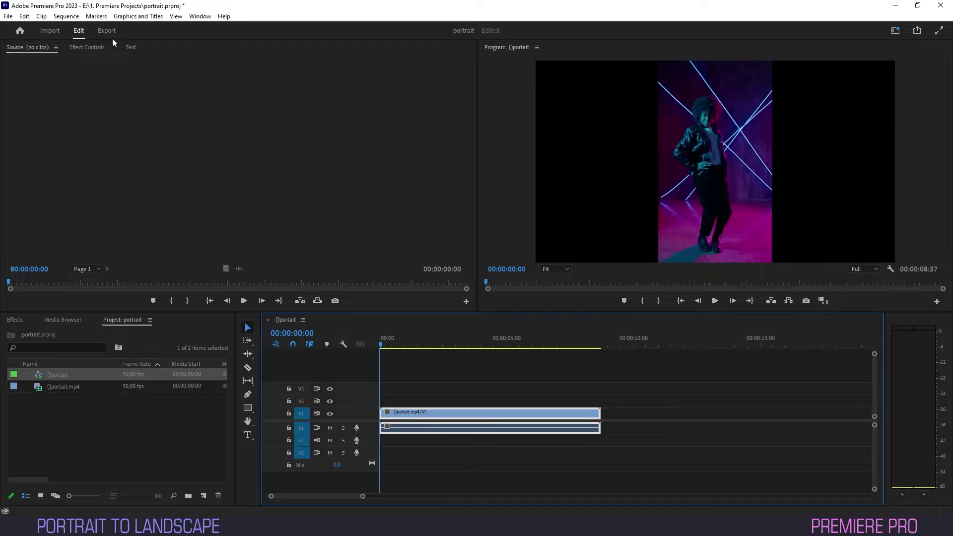
- Export the current dancer frame as a PNG still named 'expand'
left_click(66, 16)
left_click(80, 28)
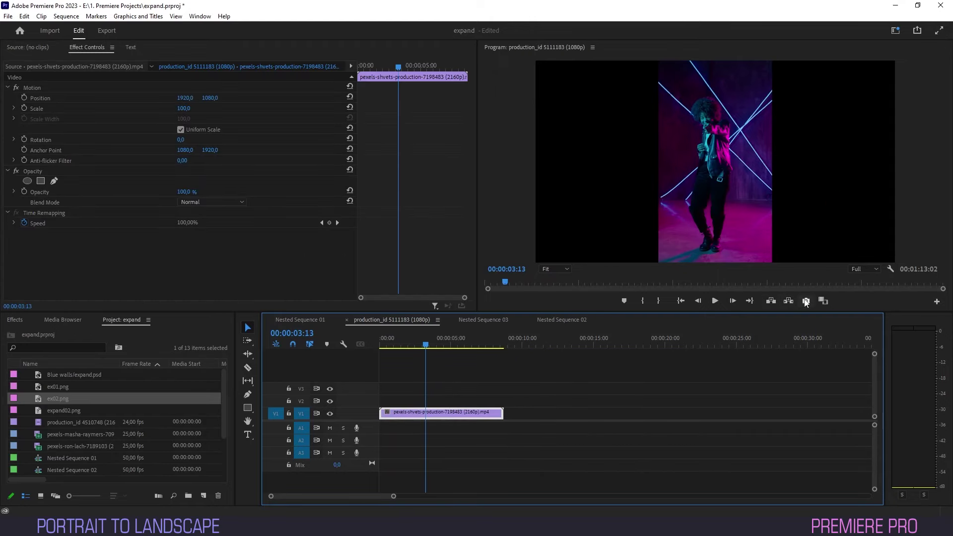
left_click(806, 301)
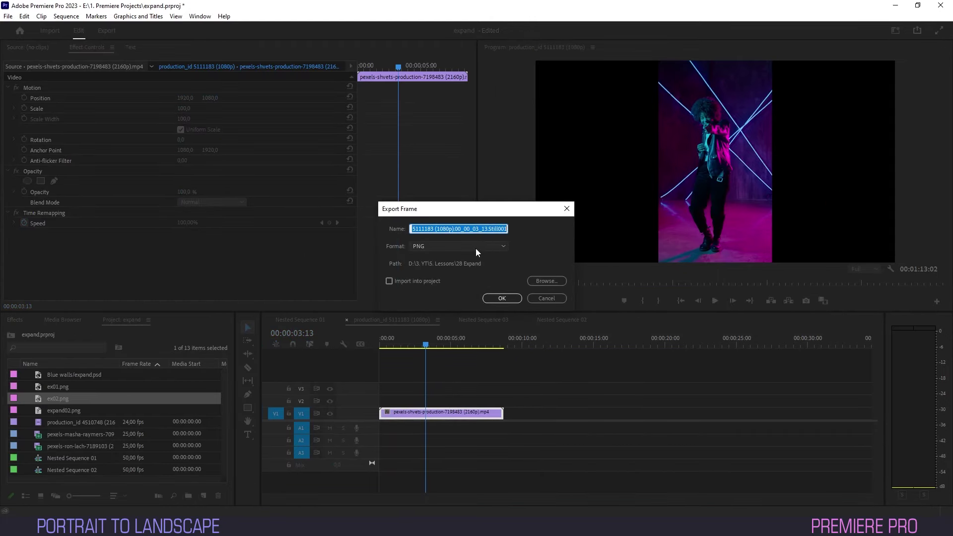
type("expand")
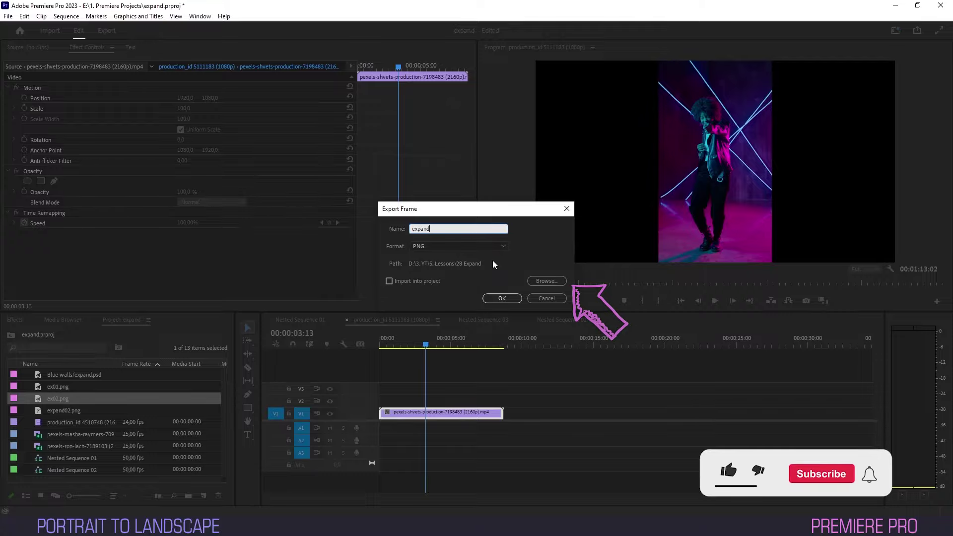
left_click(521, 299)
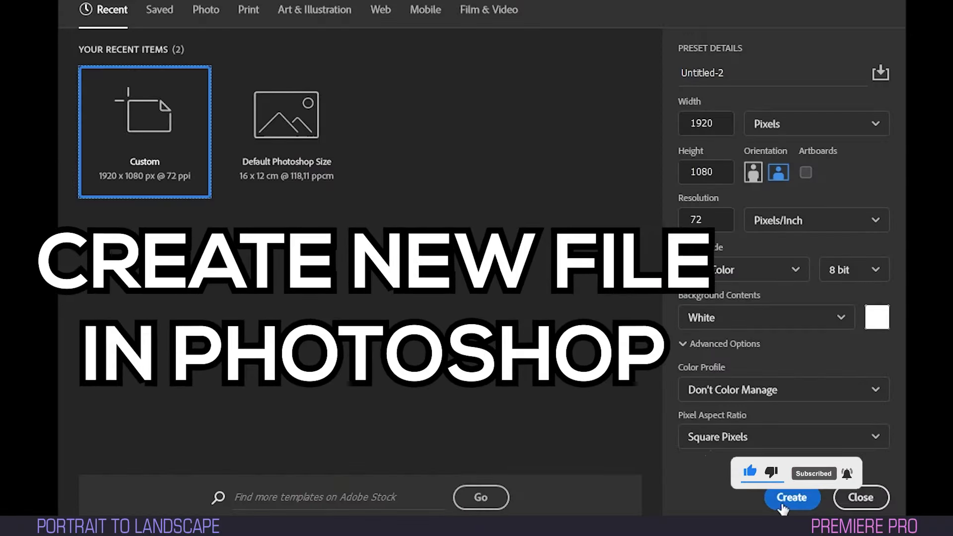
- Create a 1920×1080 document and place expand.png embedded in the centre
left_click(782, 498)
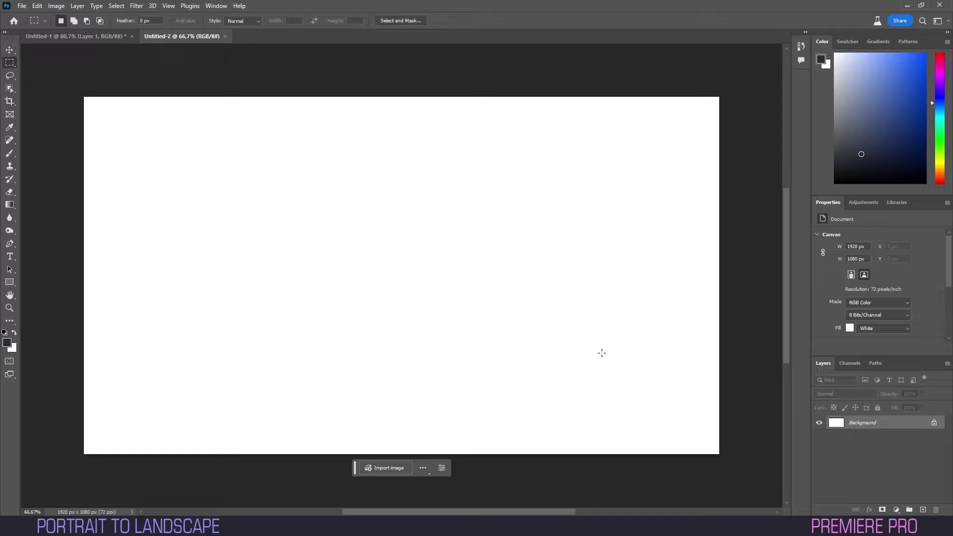
left_click(22, 6)
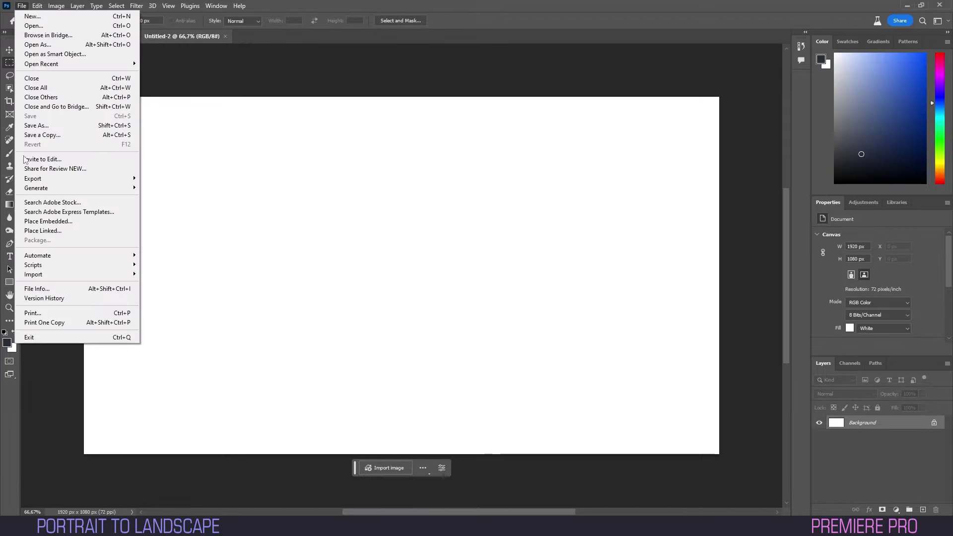
left_click(37, 223)
left_click(350, 167)
double_click(349, 168)
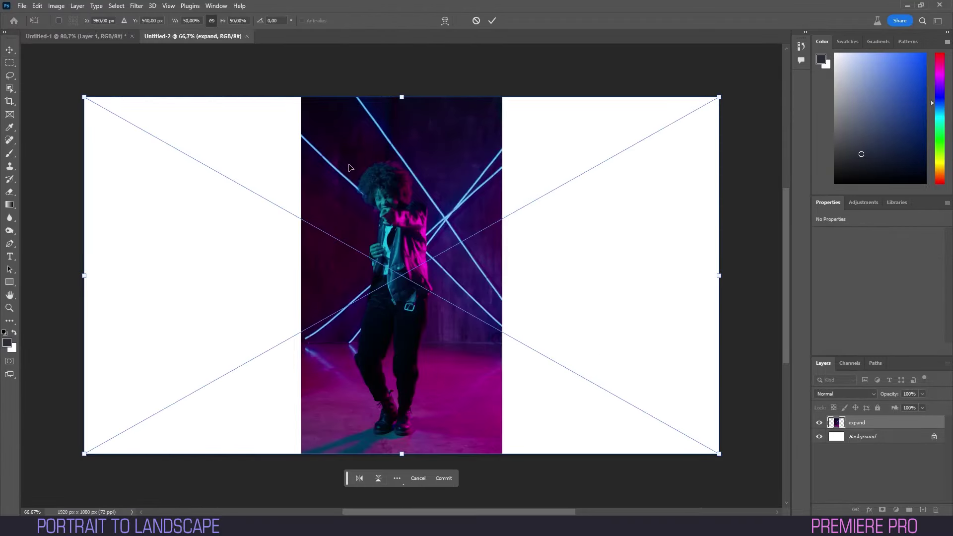
left_click(491, 20)
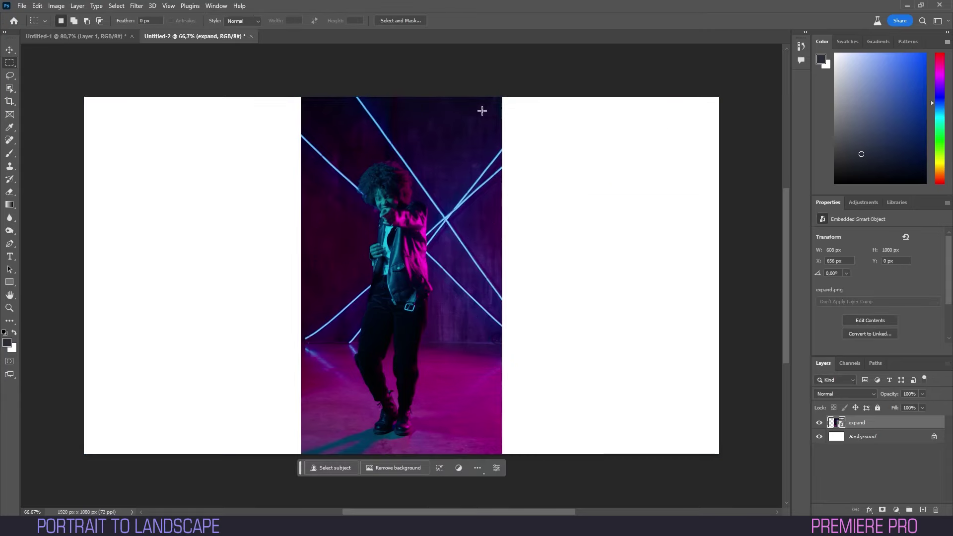
- Unlock the white Background layer as Layer 0 and delete it, leaving transparent sides
double_click(863, 437)
key("Return")
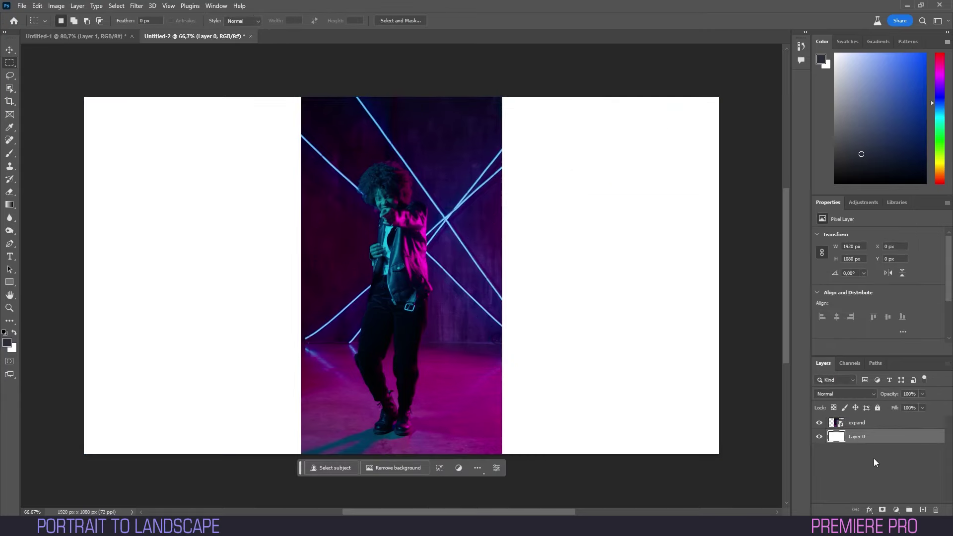
right_click(857, 436)
key("Escape")
key("Delete")
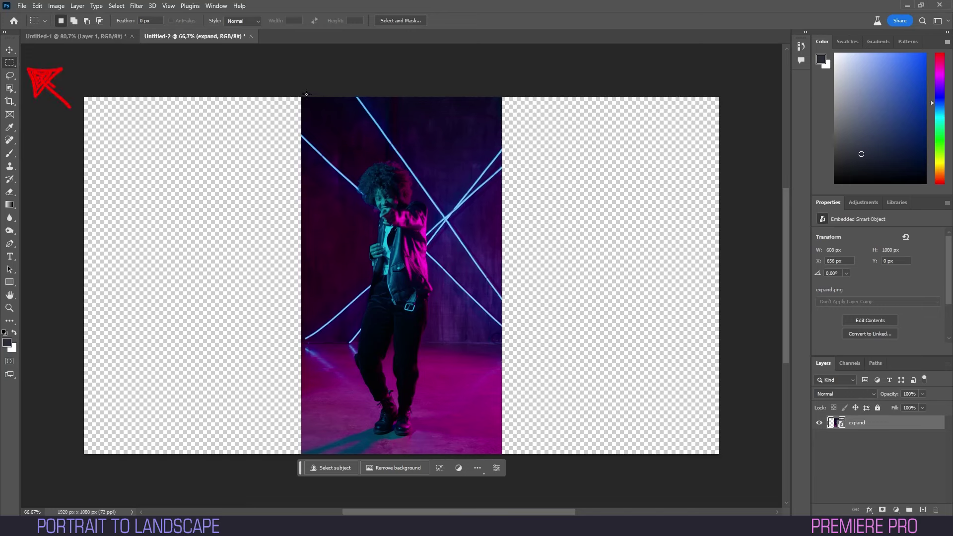
- Select the central dancer strip and invert the selection to the empty sides
mouse_move(305, 97)
left_mouse_down()
mouse_move(430, 302)
mouse_move(497, 458)
left_mouse_up()
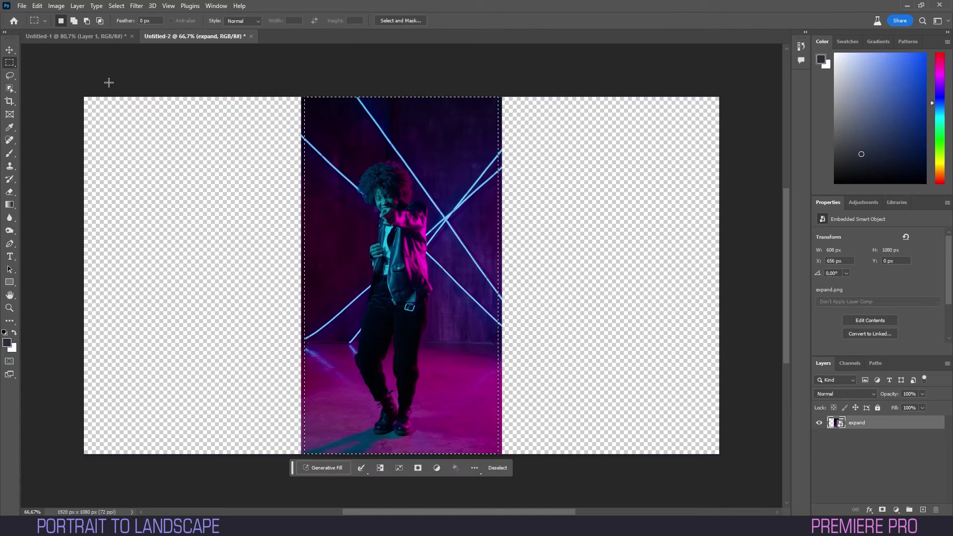
left_click(117, 6)
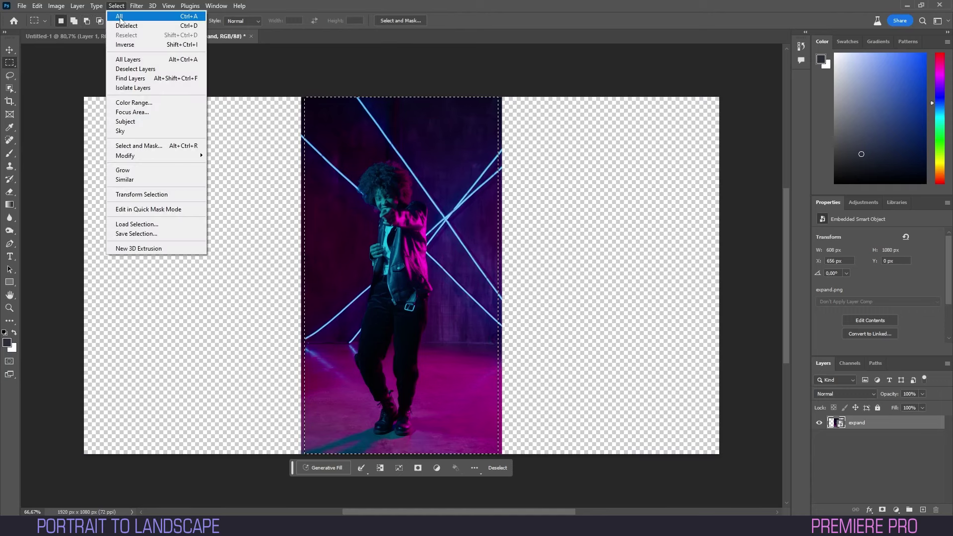
left_click(124, 45)
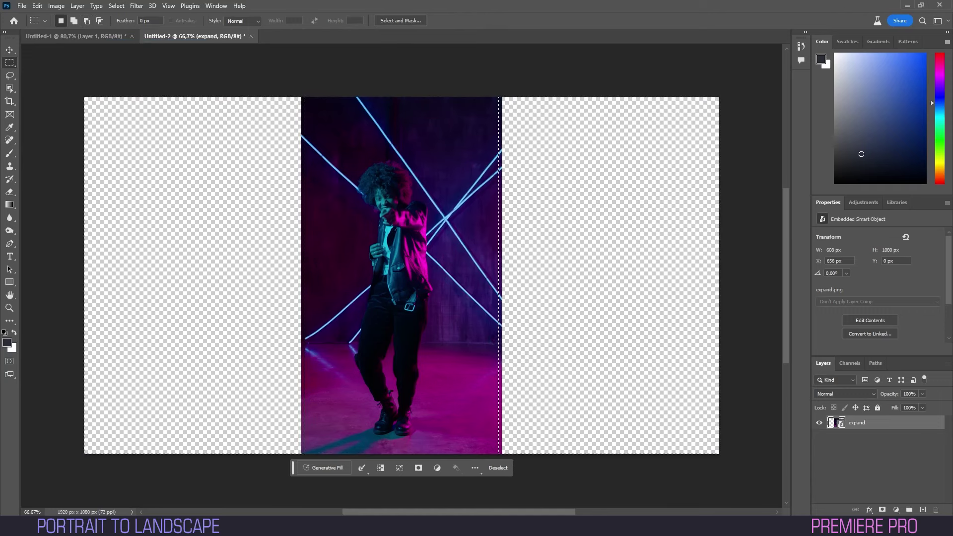
- Generative Fill the selected sides with the prompt 'neon disco'
left_click(326, 471)
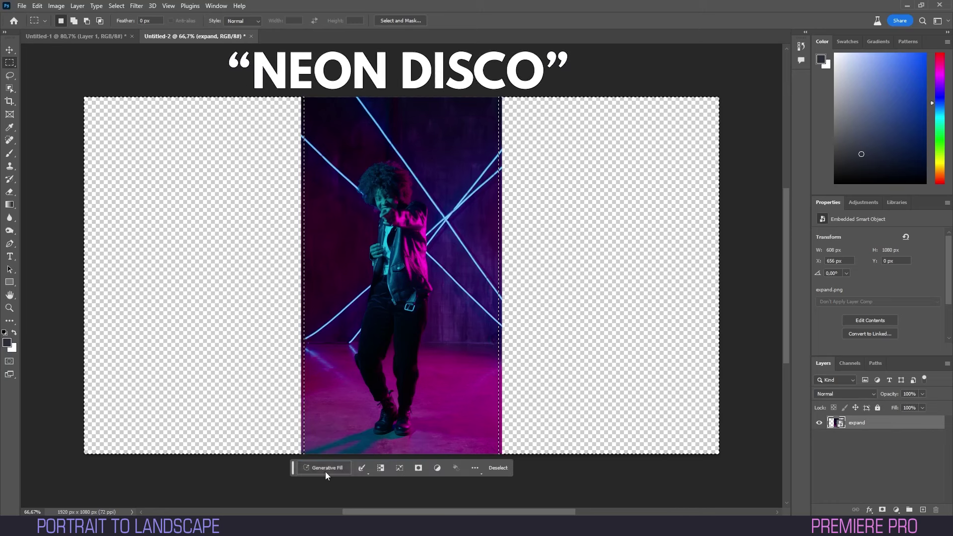
left_click(325, 471)
type("neon disco")
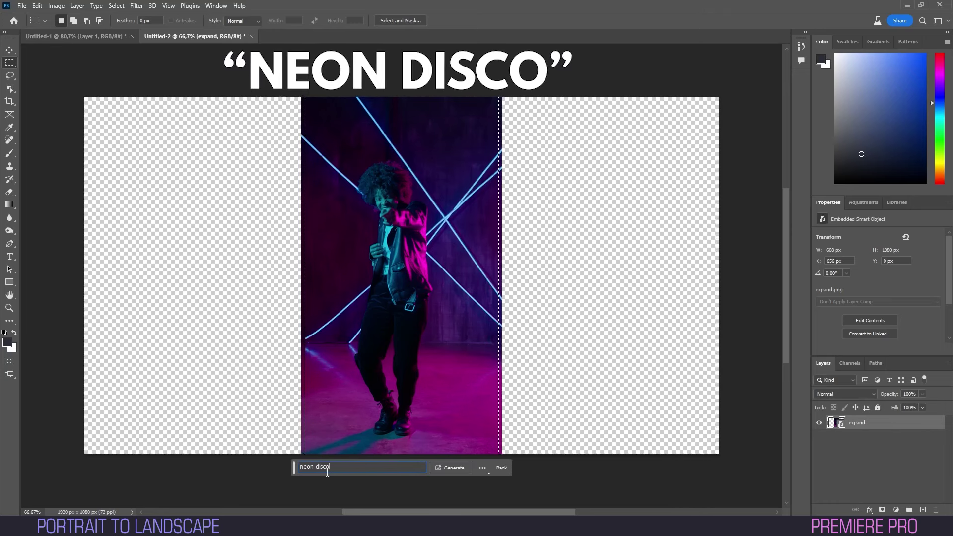
left_click(443, 472)
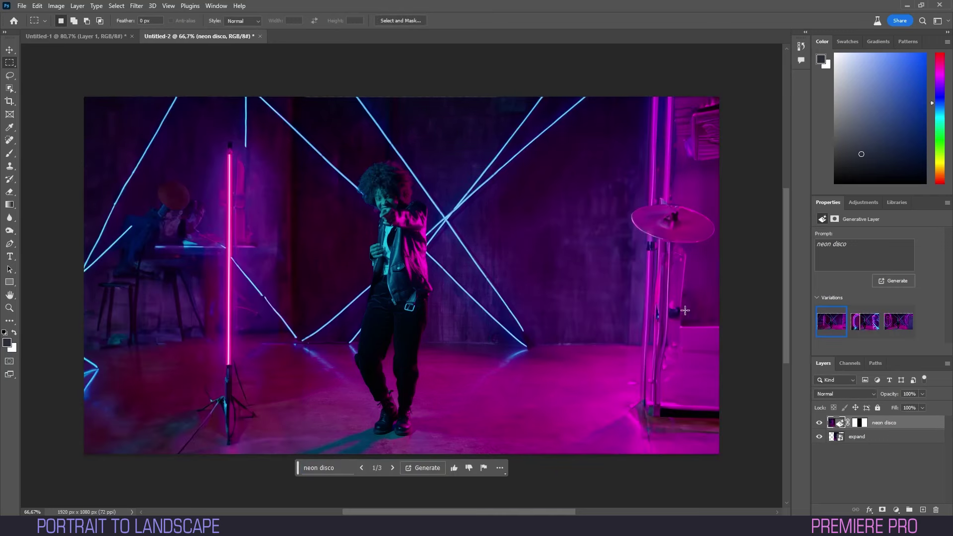
- Compare the neon disco variations and pick the first, with tall pink neon tubes
left_click(864, 322)
left_click(900, 325)
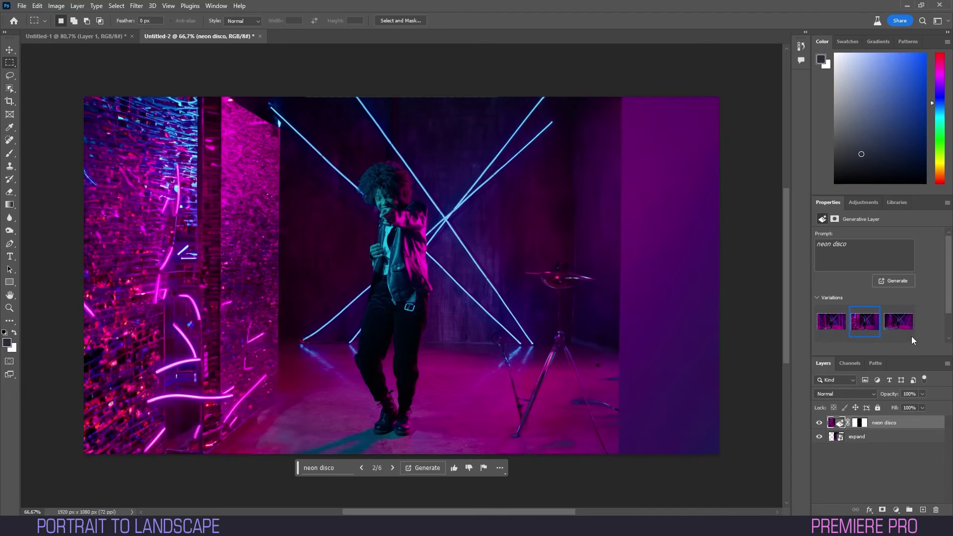
left_click(901, 326)
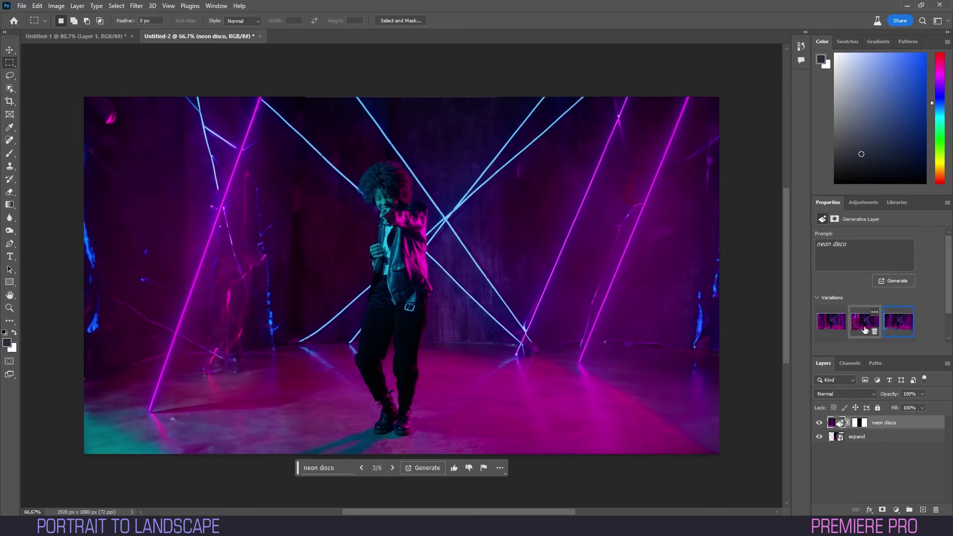
left_click(834, 327)
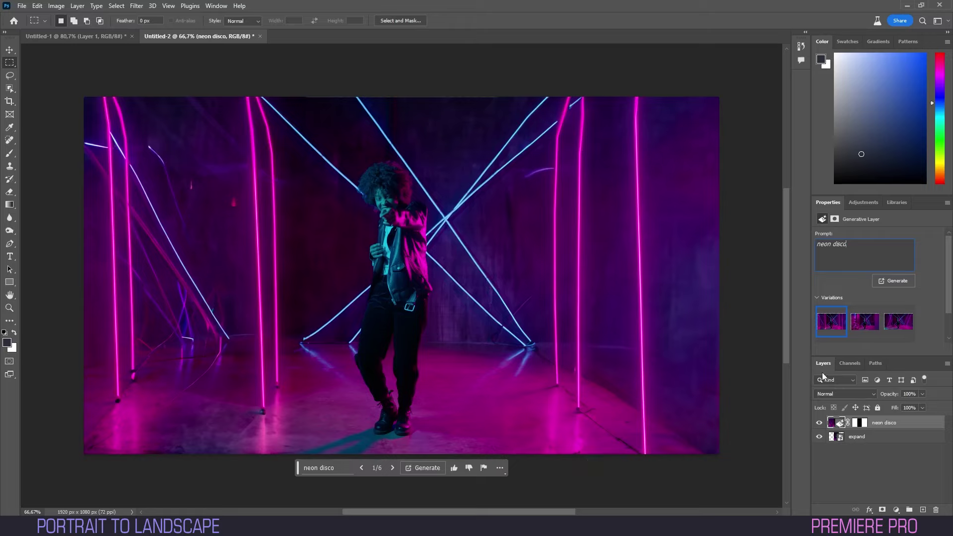
- Hide the expand layer, export the background as ex02.png, and add it above the dancer clip
left_click(818, 437)
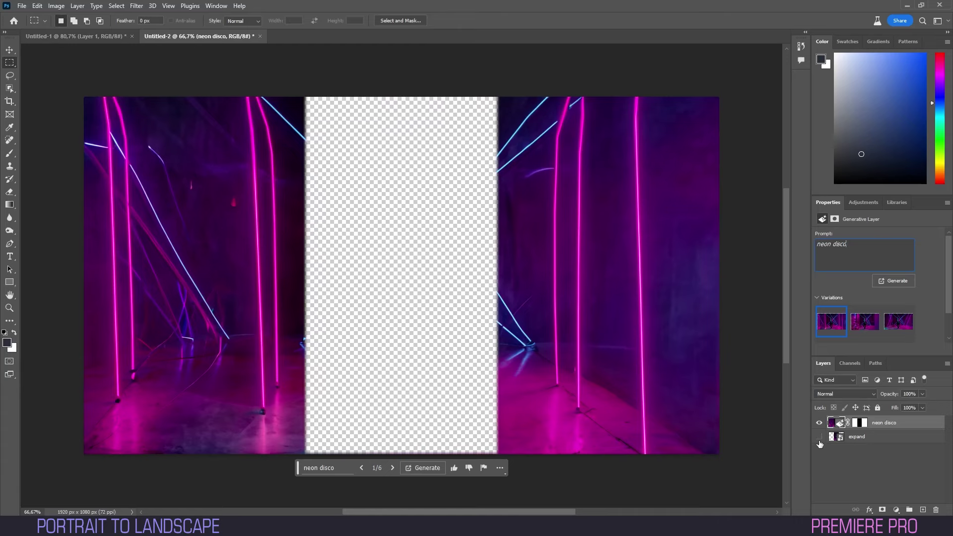
left_click(22, 6)
mouse_move(74, 179)
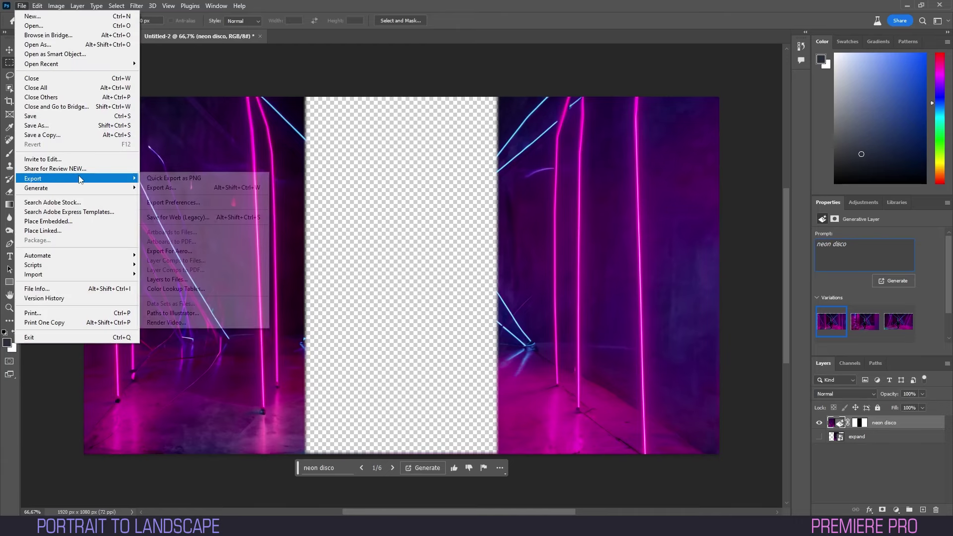
left_click(149, 189)
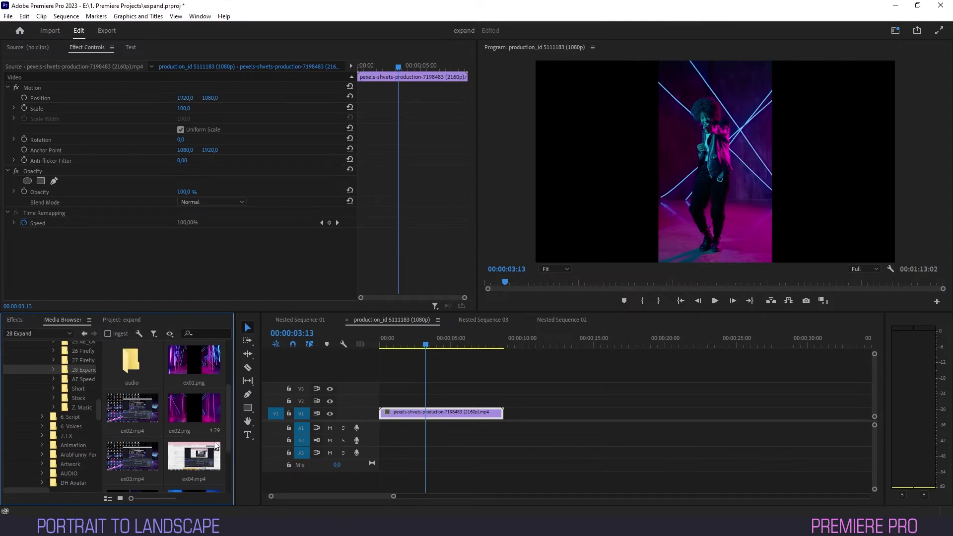
left_click_drag(194, 408, 386, 400)
- Scale ex02.png to frame size, trim it to end with the dancer clip, and preview
right_click(432, 403)
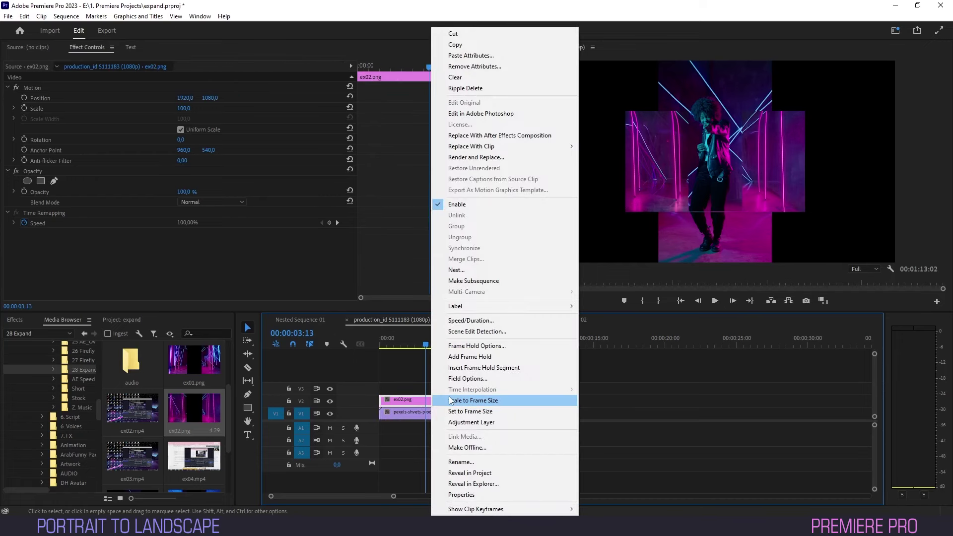
left_click(455, 400)
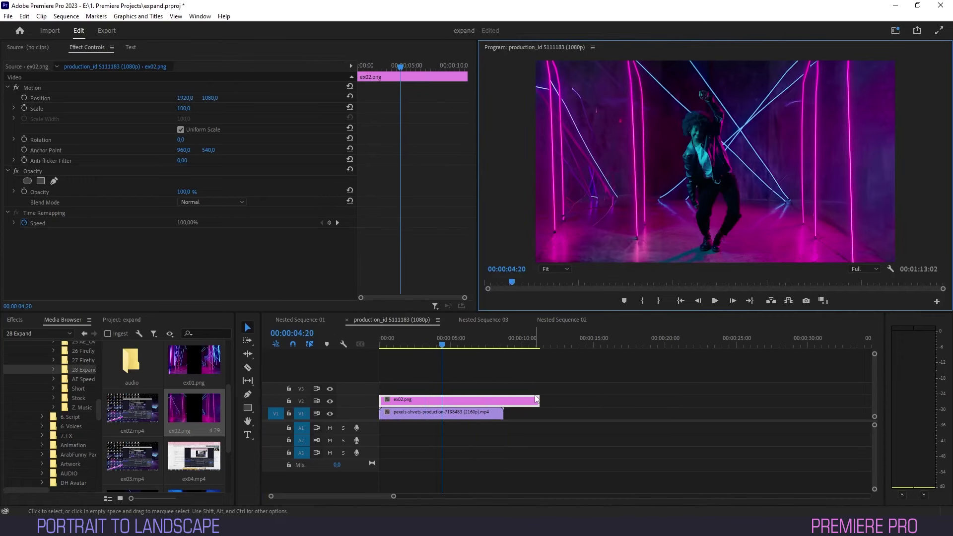
left_click_drag(536, 399, 503, 400)
key("space")
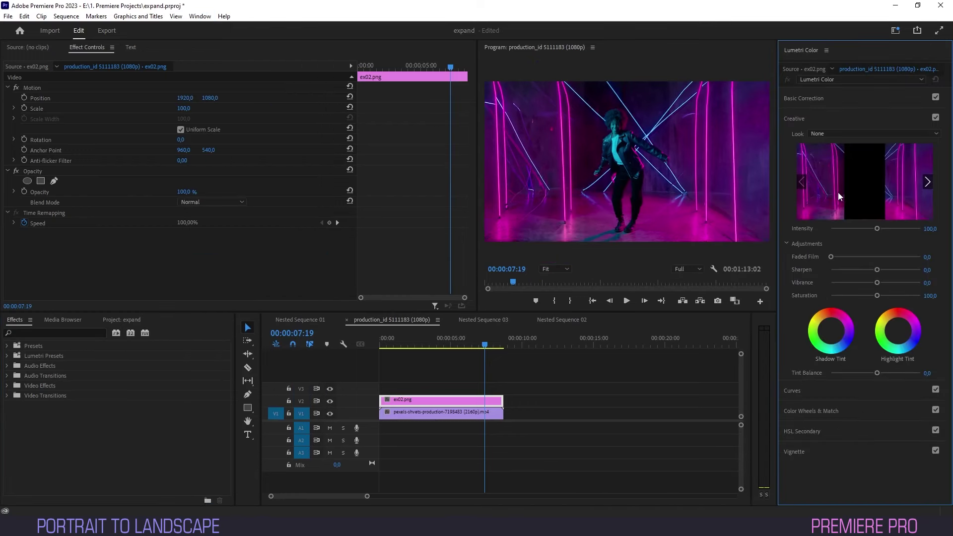
- Bend ex02.png's RGB curve into a gentle contrast S-curve in Lumetri Curves
left_click(856, 391)
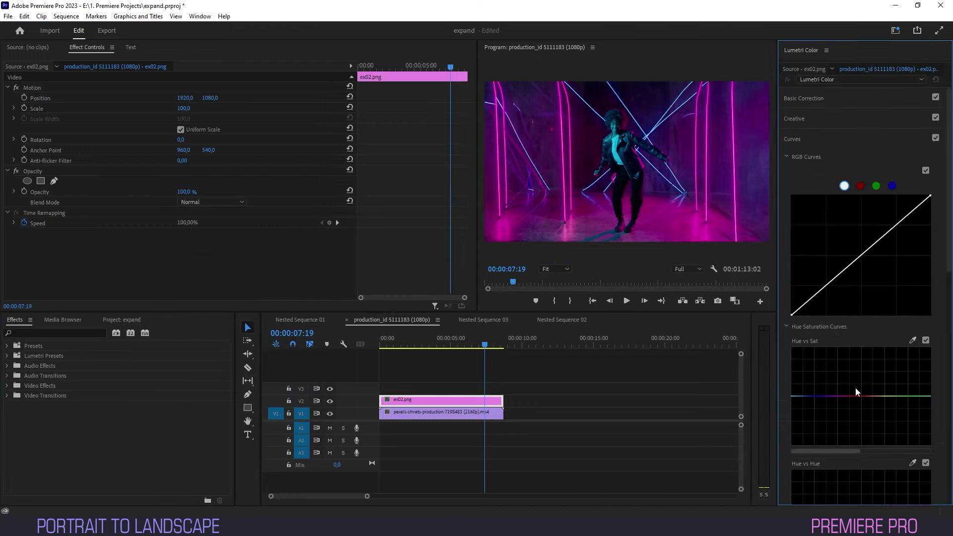
left_click(842, 273)
left_click(858, 260)
left_click_drag(858, 261, 857, 261)
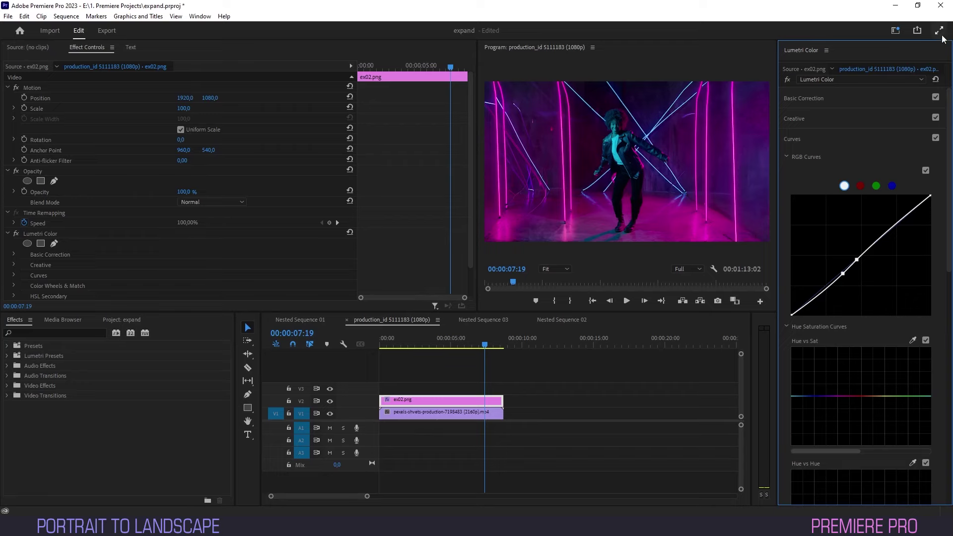
- Close the Lumetri Color panel and play the program video full screen
left_click(826, 50)
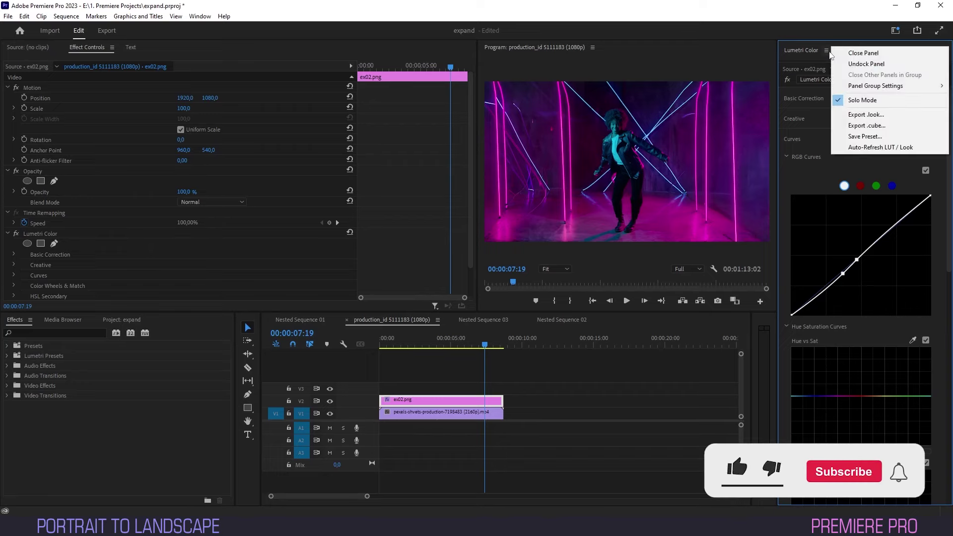
left_click(842, 56)
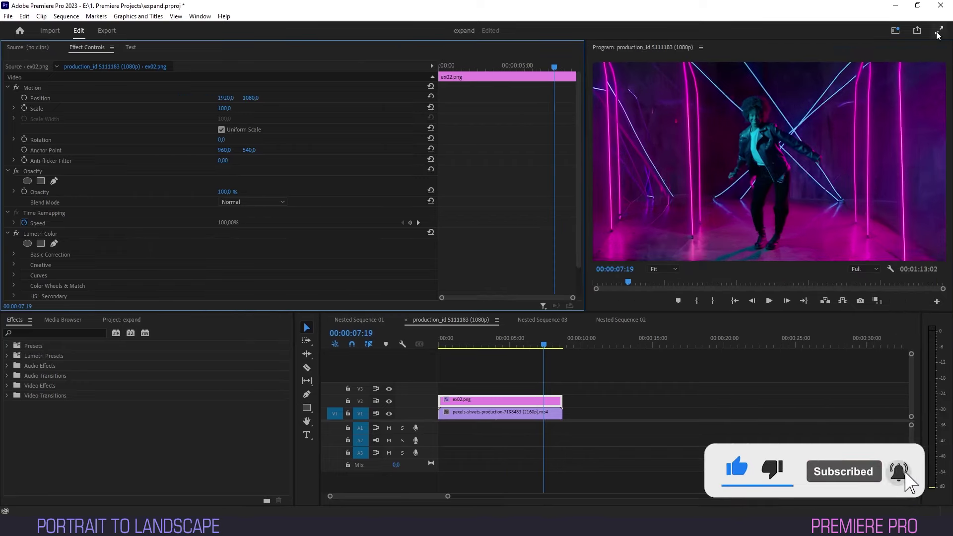
left_click(939, 31)
- Nest the dancer clip and ex02.png background into Nested Sequence 04 with the default name
key("Escape")
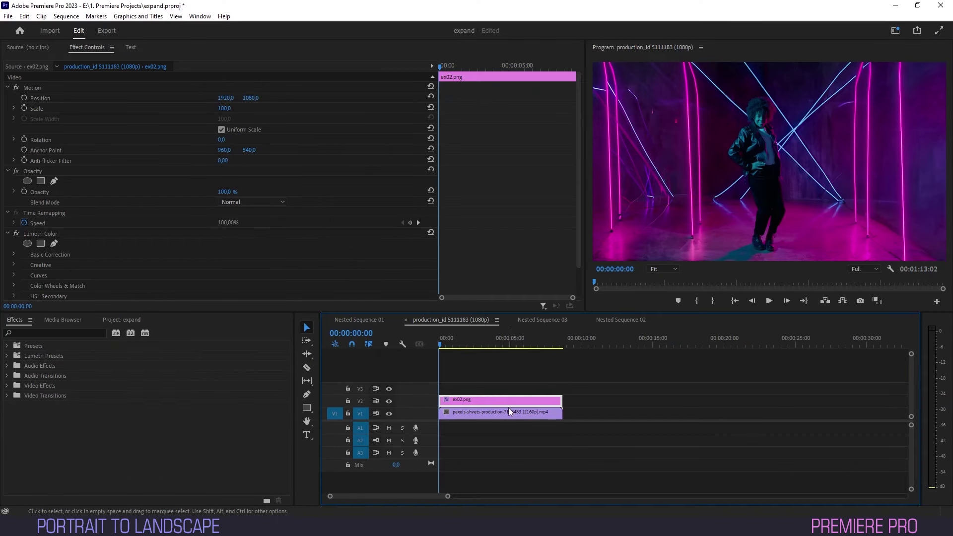
left_click_drag(548, 404, 505, 423)
right_click(504, 407)
left_click(544, 285)
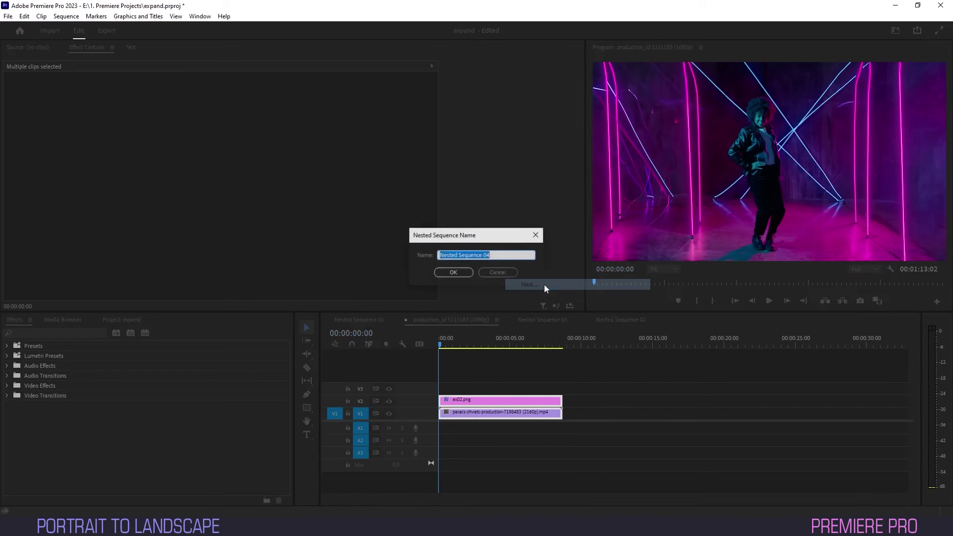
left_click(459, 278)
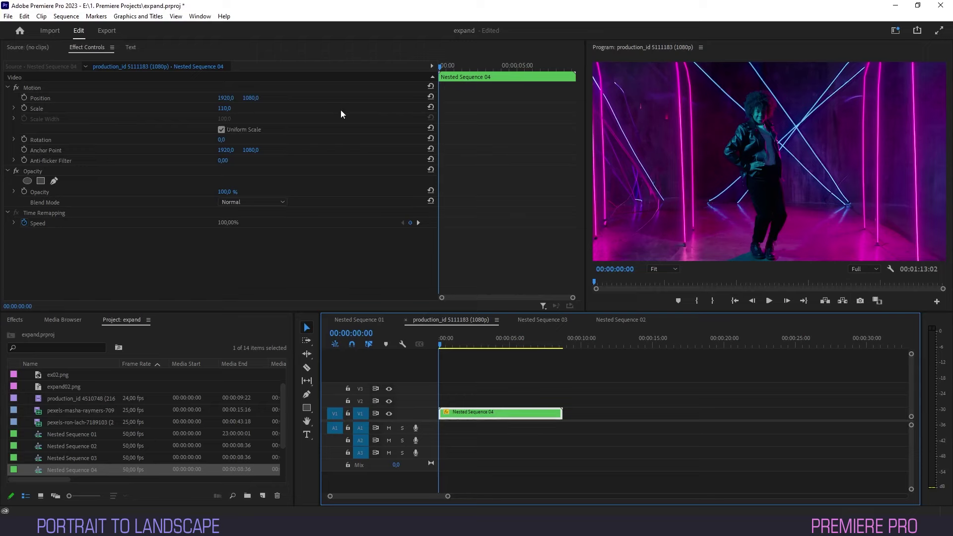
- Keyframe the nest's Scale at 110 and Position, then duplicate it onto V2
left_click(23, 107)
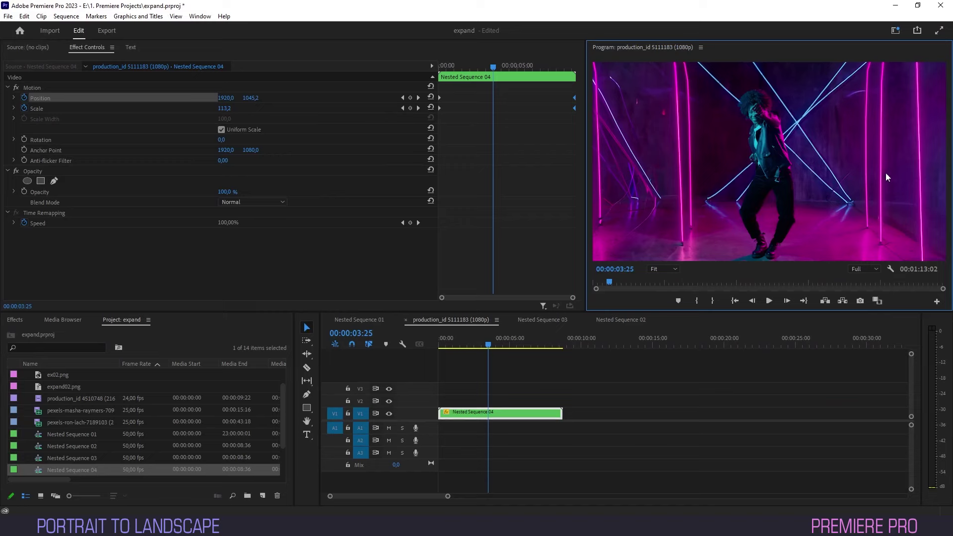
left_click_drag(472, 338, 434, 343)
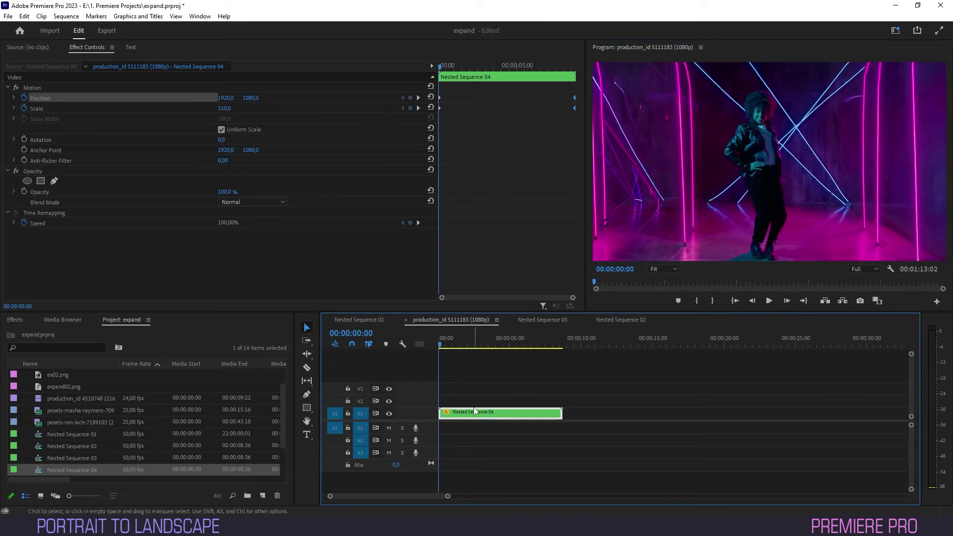
left_click_drag(467, 419, 461, 401)
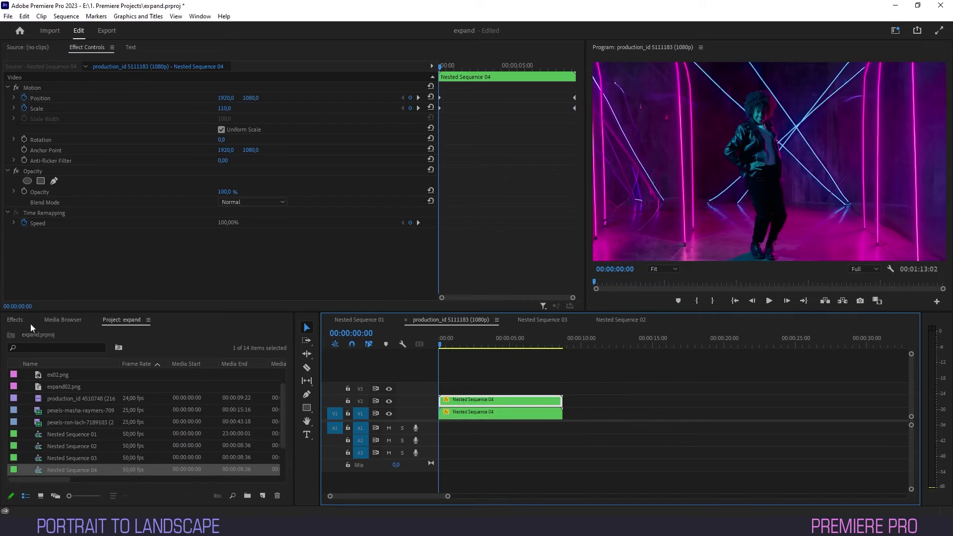
- Apply Luma Key to the V2 copy, hide V1, and raise Cutoff to 44%
left_click(16, 321)
left_click(36, 333)
type("luma")
left_click_drag(47, 404, 475, 402)
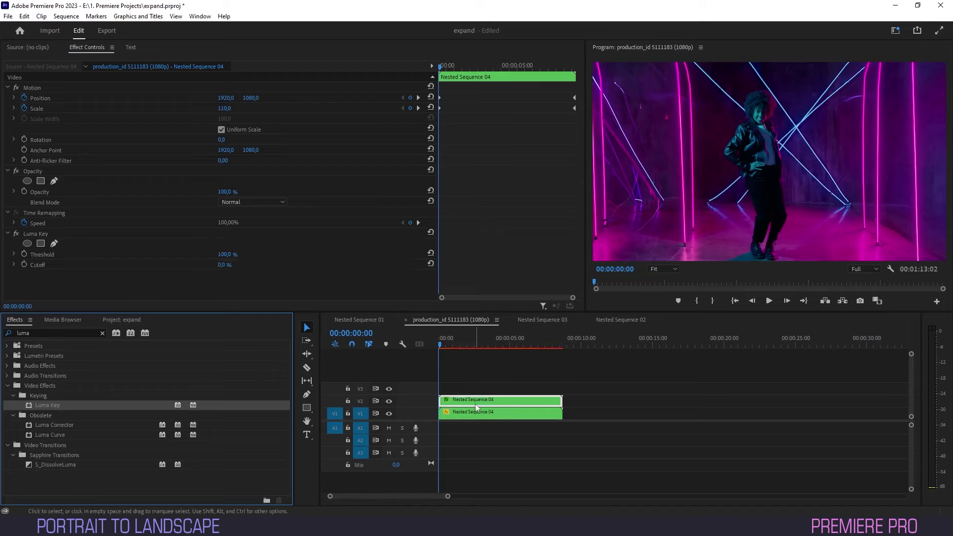
left_click(390, 413)
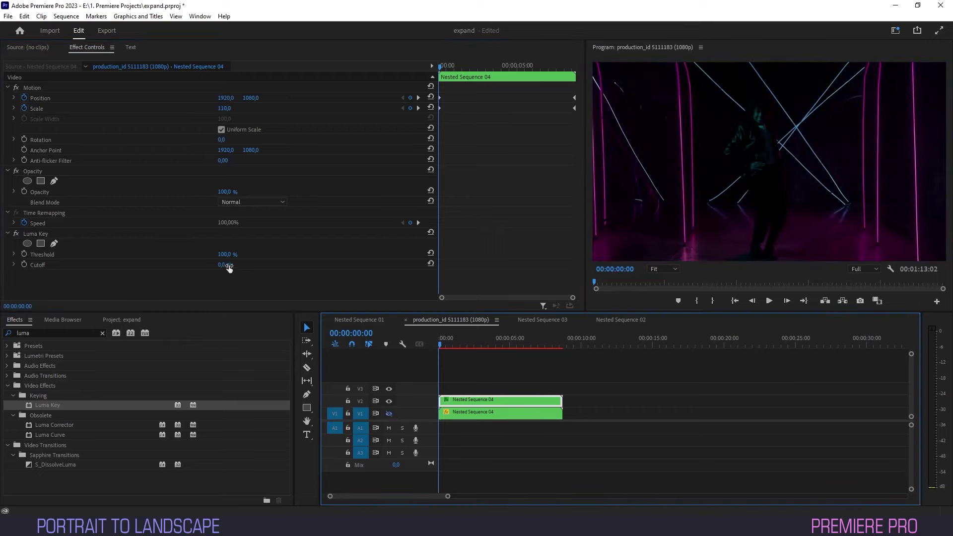
mouse_move(224, 268)
left_mouse_down()
mouse_move(292, 265)
mouse_move(232, 264)
left_mouse_up()
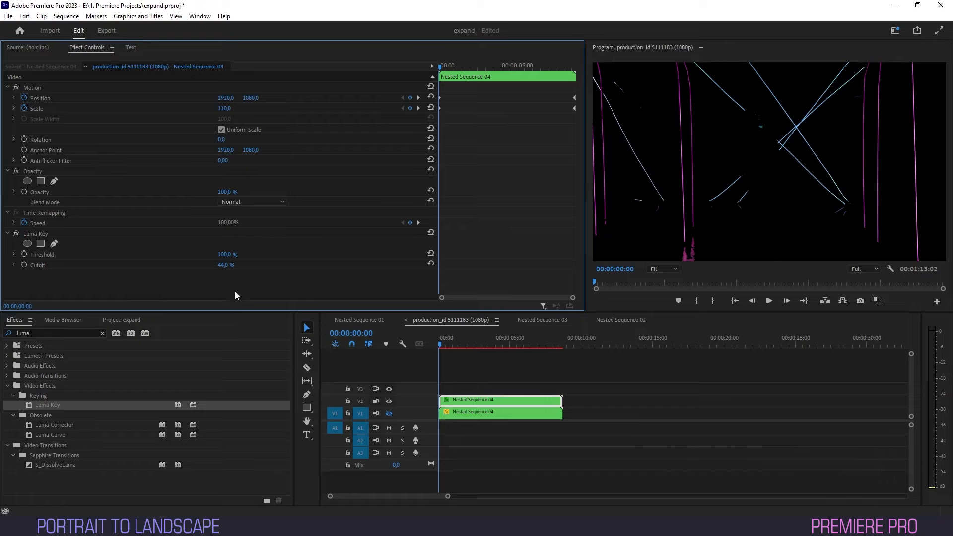
- Add Gaussian Blur to the V2 copy with Blurriness keyframes alternating 0 and 64
left_click(59, 332)
type("gauss")
left_click_drag(55, 440, 464, 401)
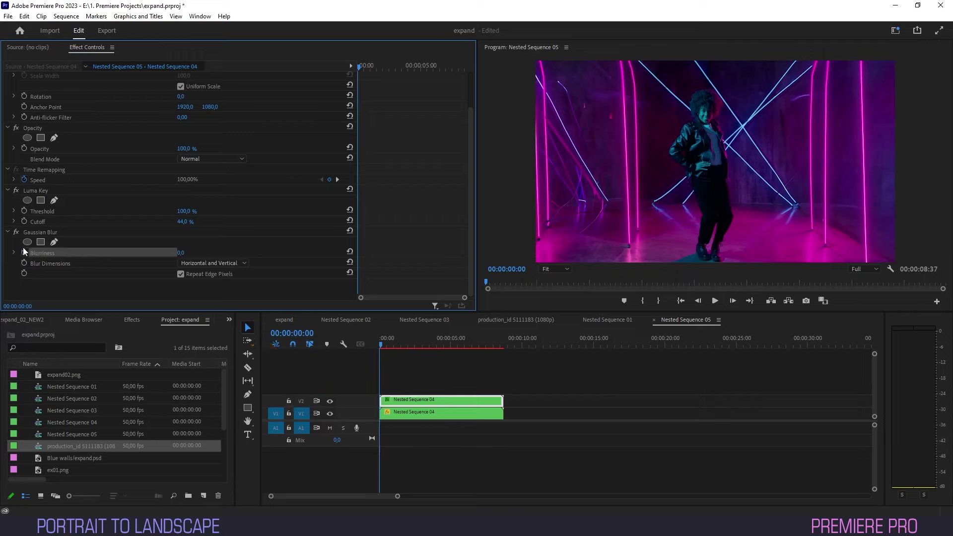
left_click(26, 251)
left_click(370, 67)
left_click_drag(370, 68, 371, 67)
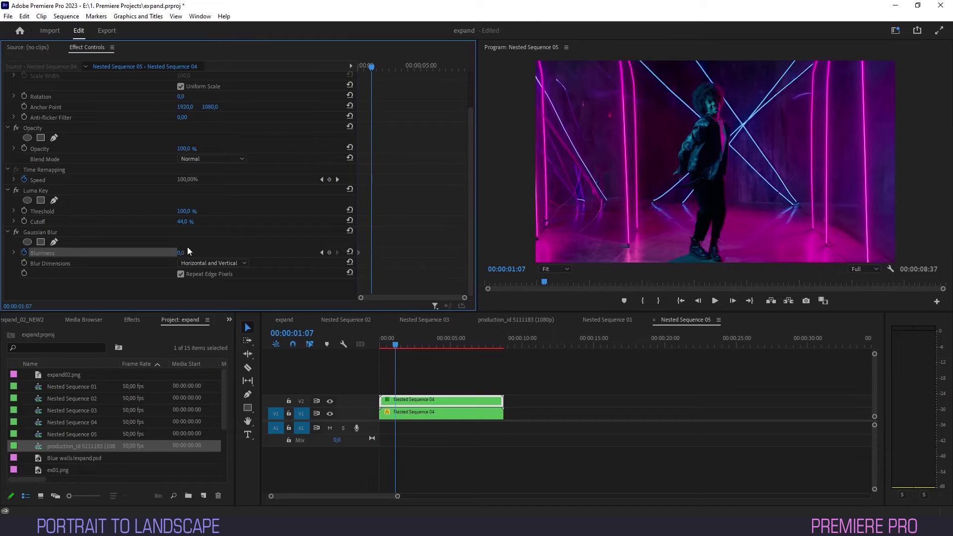
left_click_drag(180, 252, 203, 253)
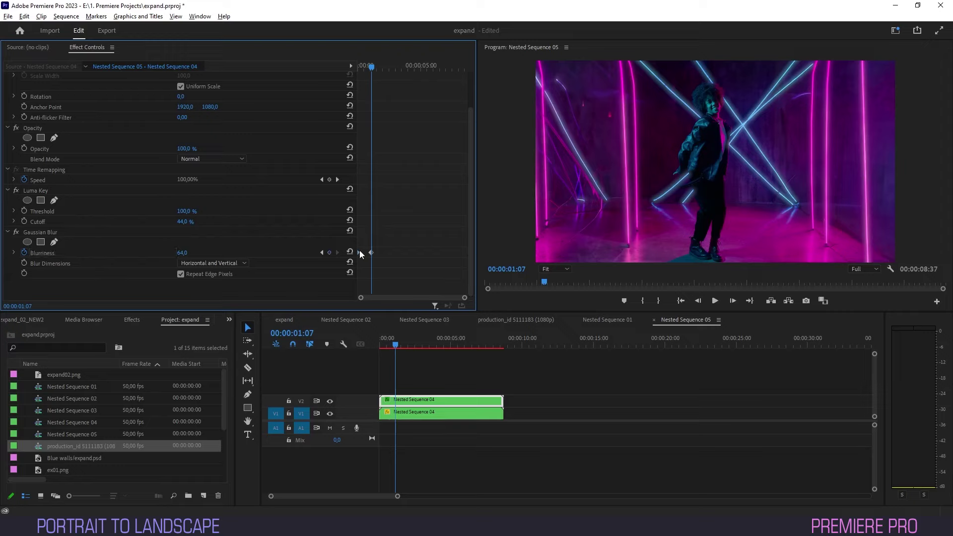
left_click_drag(370, 253, 454, 255)
- Set all Blurriness keyframes to Bezier easing for a smooth pulse
key("Home")
left_click_drag(361, 243, 468, 264)
right_click(395, 256)
left_click(436, 347)
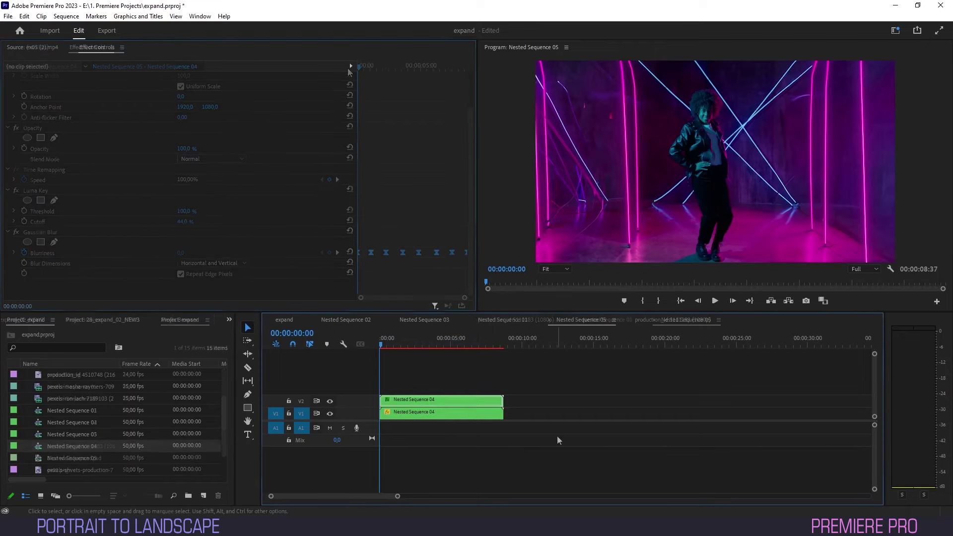
left_click_drag(557, 437, 379, 392)
- Nest the two stacked clips into Nested Sequence 07 and apply RSMB with Blur Amount 2.00
right_click(460, 405)
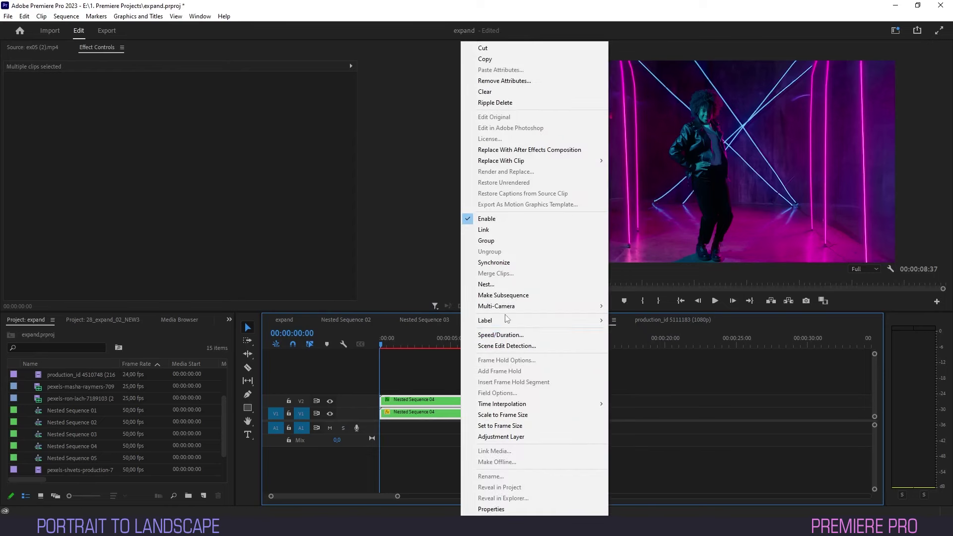
left_click(486, 283)
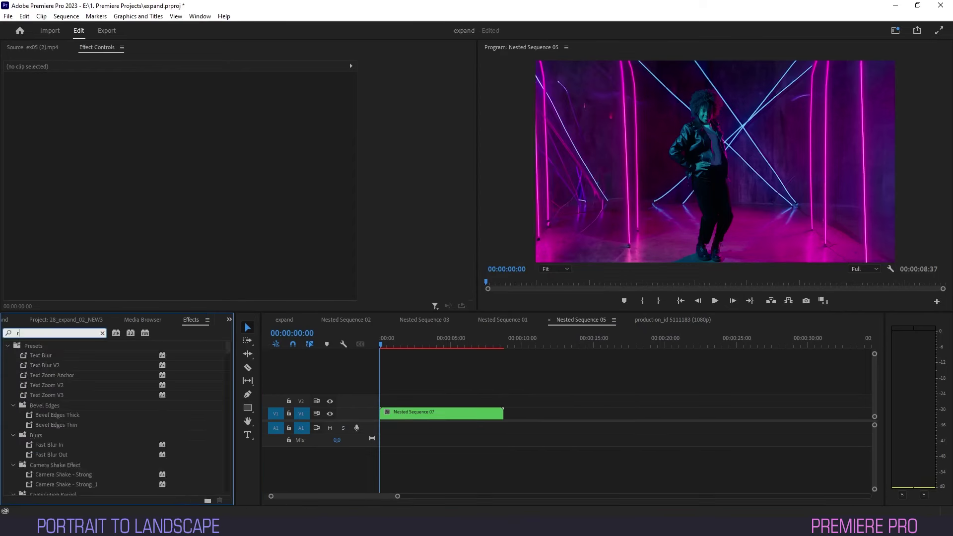
type("b")
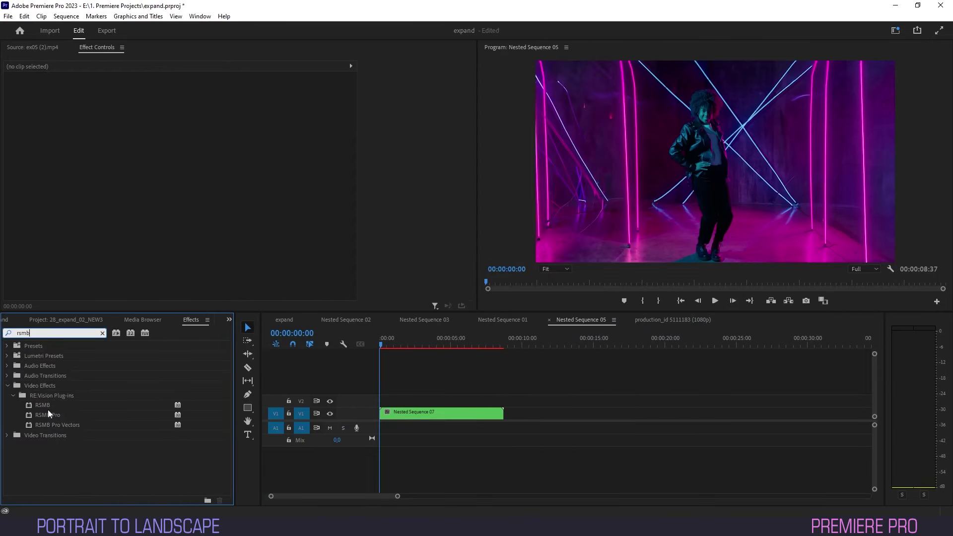
left_click_drag(42, 405, 407, 413)
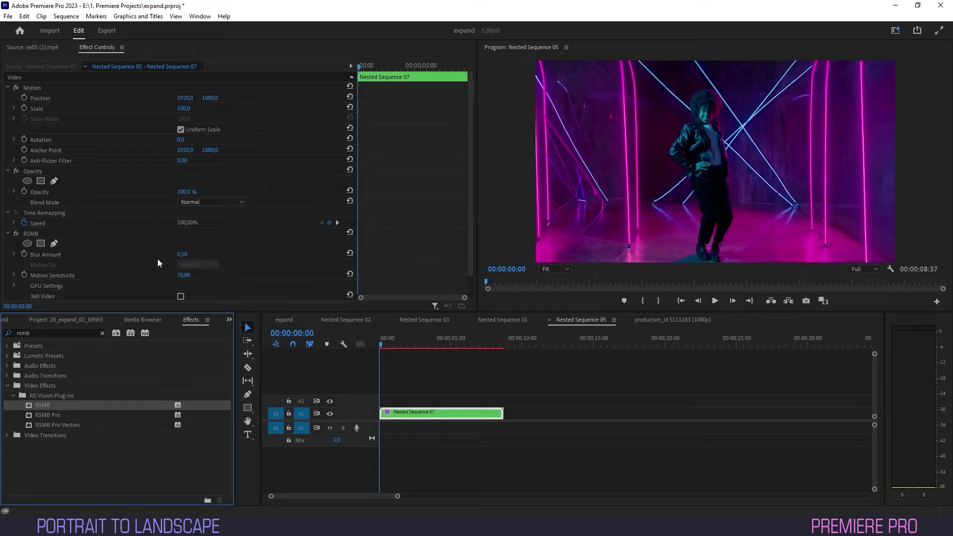
scroll(164, 243, "down", 1)
left_click(182, 234)
type("2")
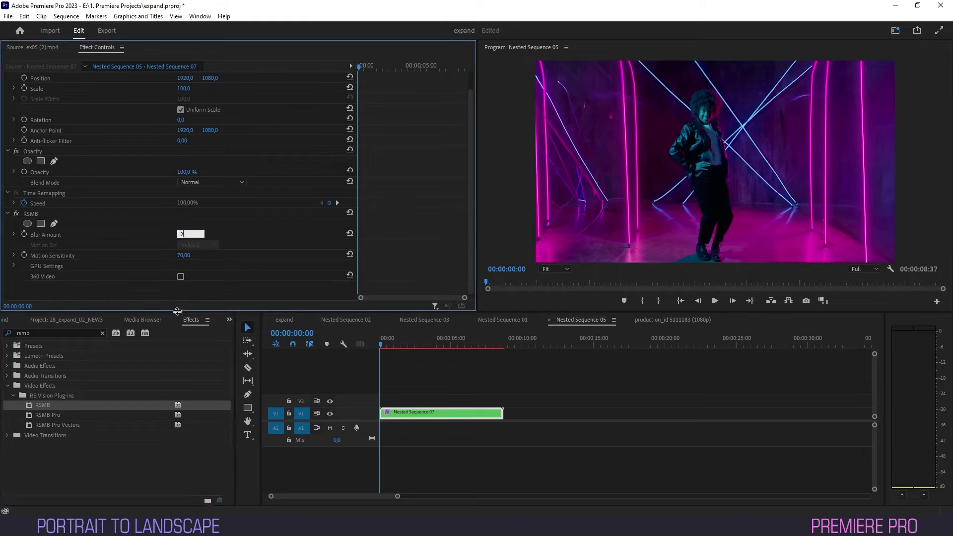
key("Return")
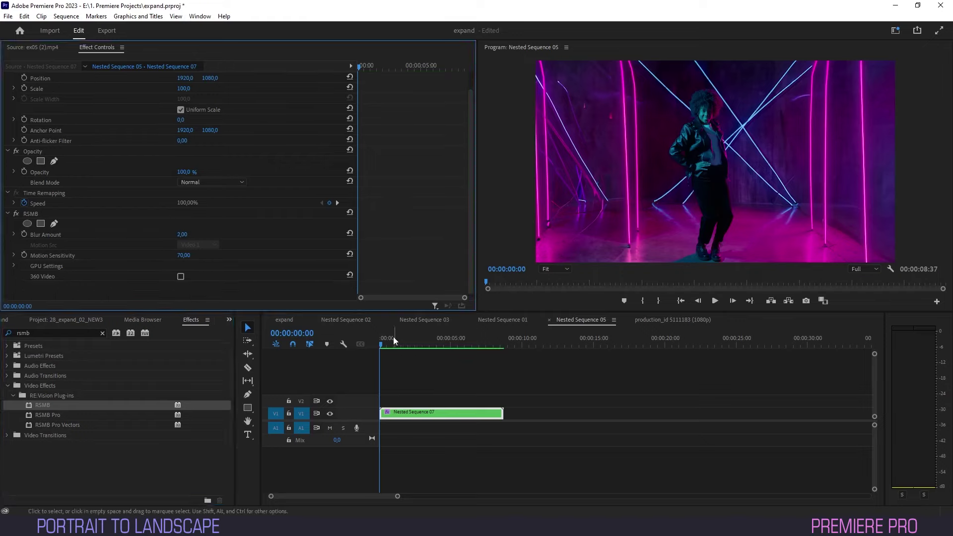